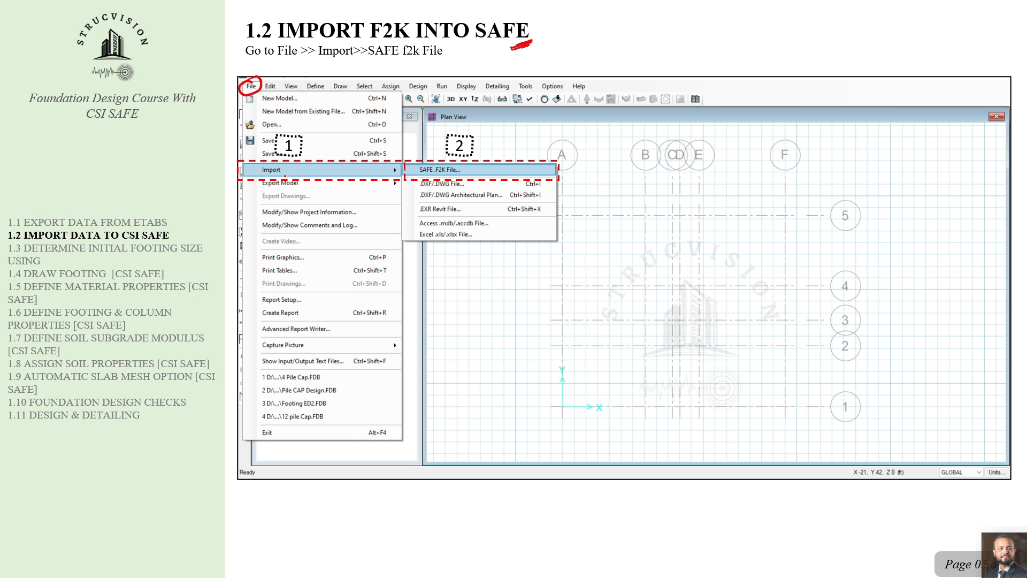
pyautogui.moveTo(274, 174); pyautogui.dragTo(285, 174)
pyautogui.moveTo(435, 176); pyautogui.dragTo(469, 172)
pyautogui.press('Right')
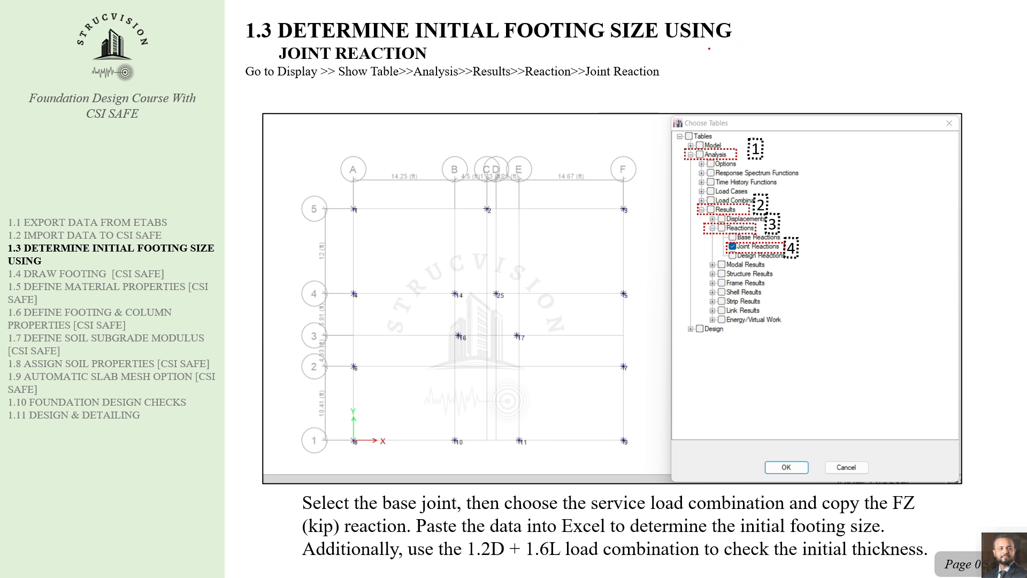
pyautogui.moveTo(740, 44); pyautogui.dragTo(709, 51)
pyautogui.press('Left')
pyautogui.moveTo(516, 54); pyautogui.dragTo(549, 50)
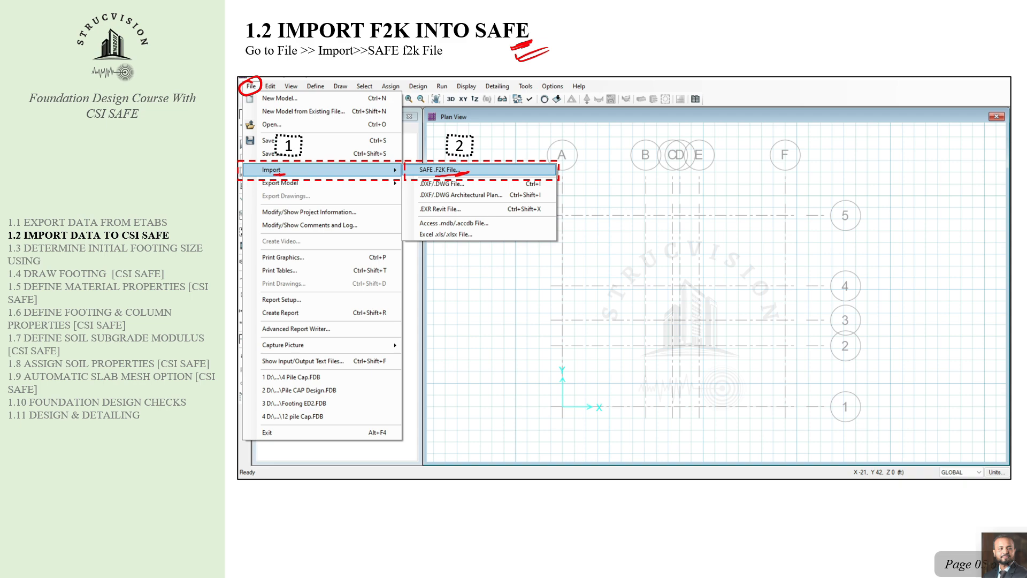
# Step: Switch to ETABS, show the Base plan view and start exporting the story as a SAFE V12 .f2k file
pyautogui.hotkey('alt', 'Tab')
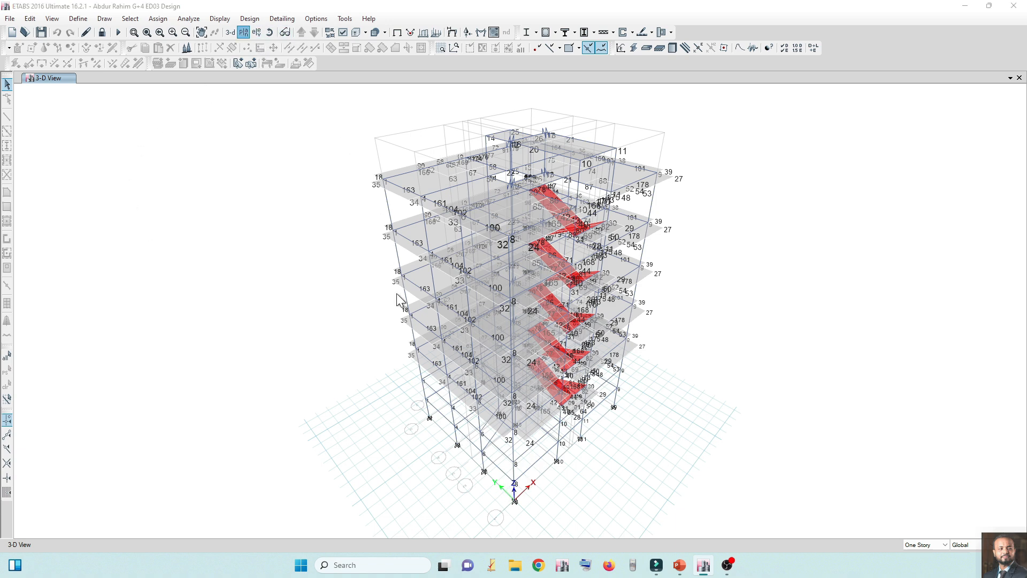
pyautogui.click(244, 32)
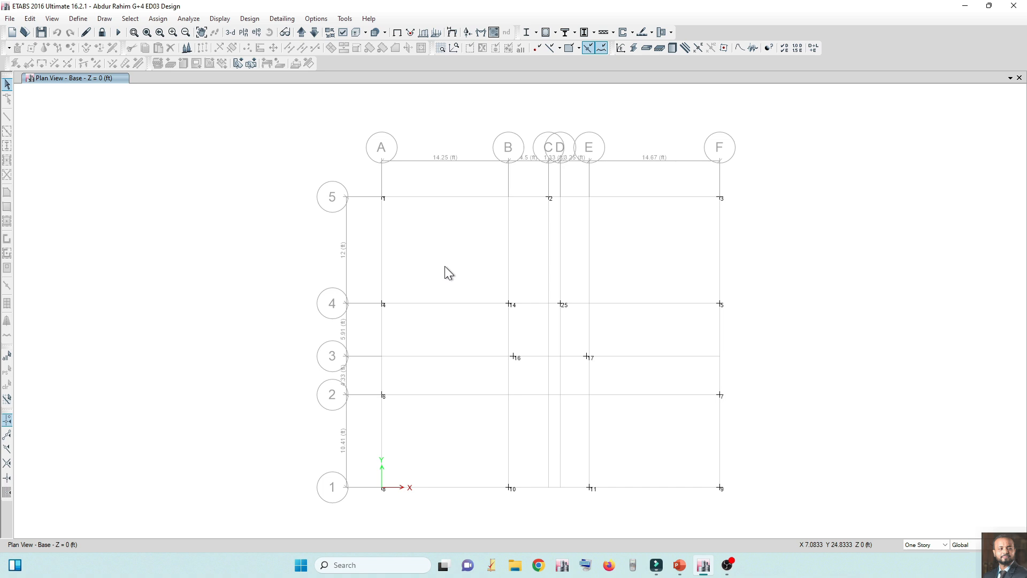
pyautogui.click(9, 18)
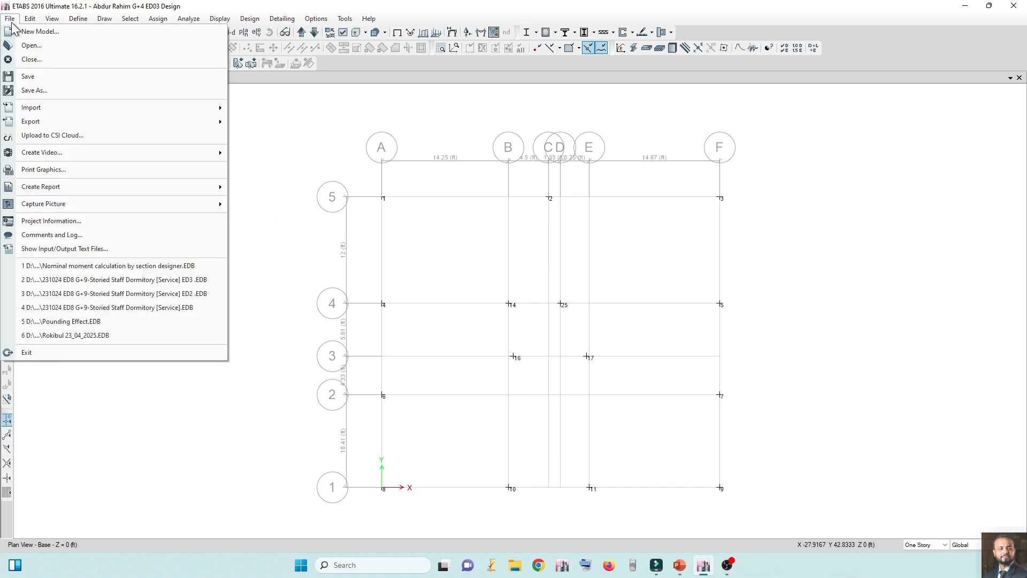
pyautogui.moveTo(45, 120)
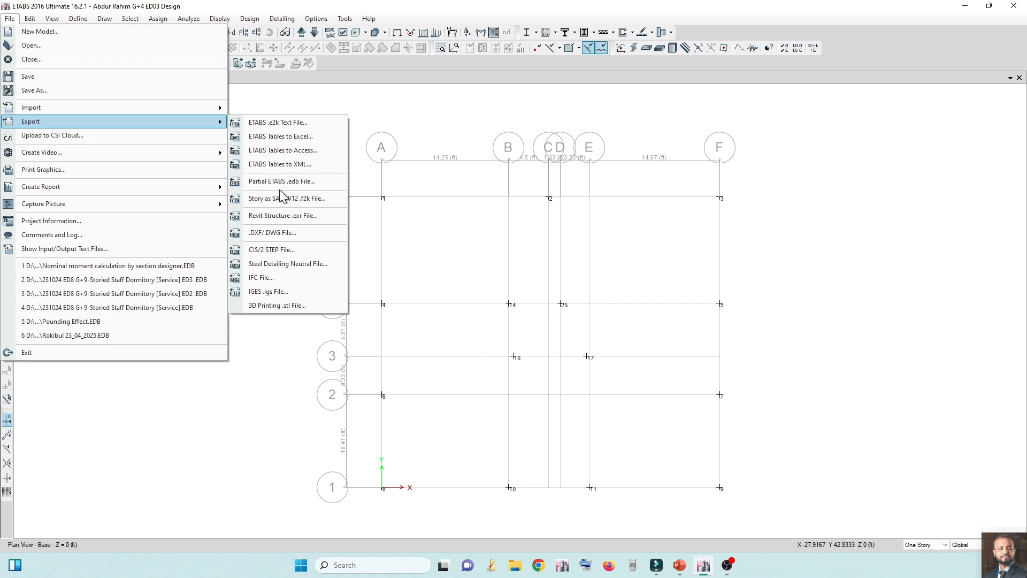
pyautogui.click(281, 198)
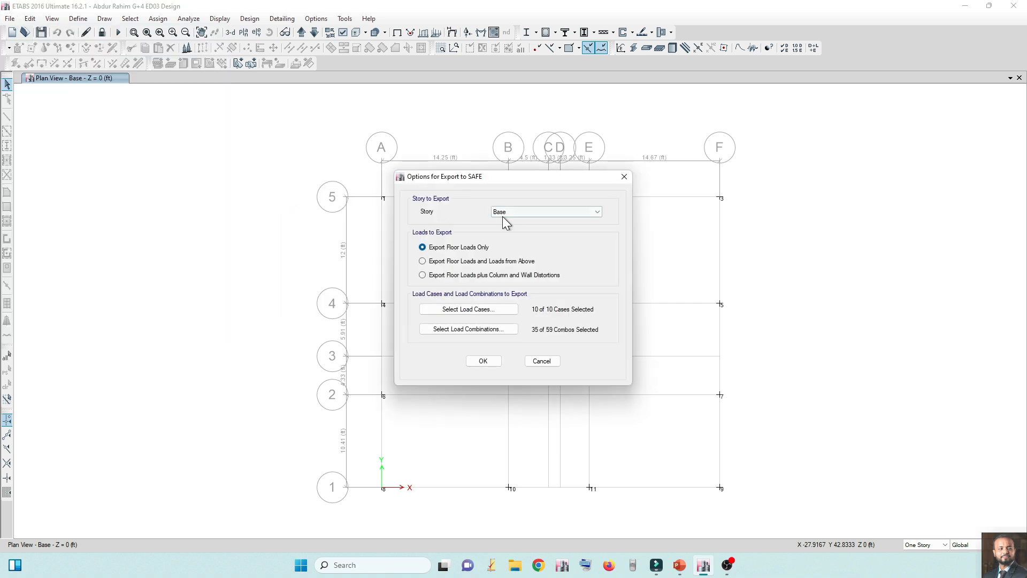
# Step: Set the Base story export to floor loads and loads from above, and accept the load combination selection including D+L
pyautogui.click(468, 261)
pyautogui.click(479, 329)
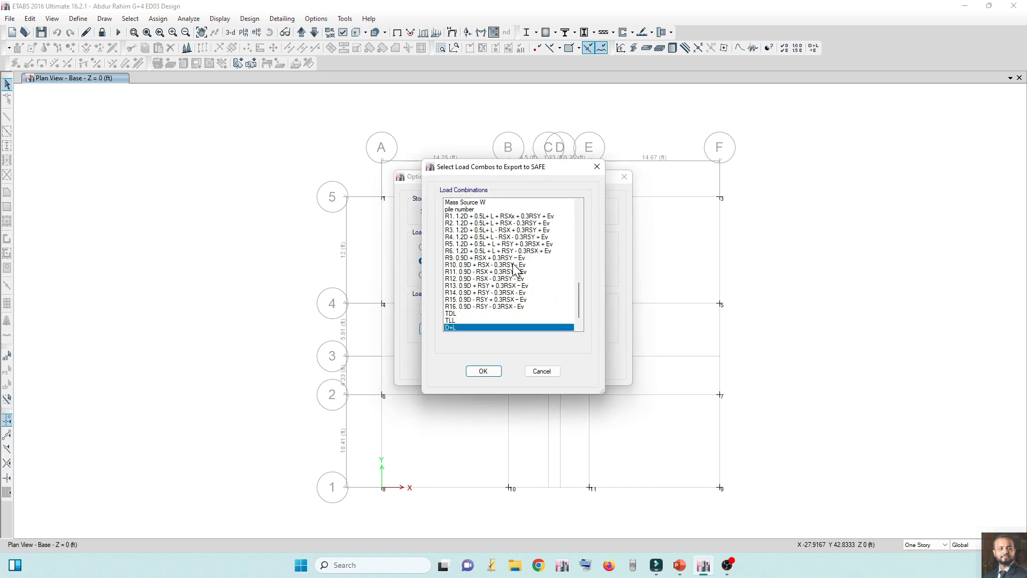
pyautogui.scroll(7, 518, 267)
pyautogui.scroll(-7, 506, 253)
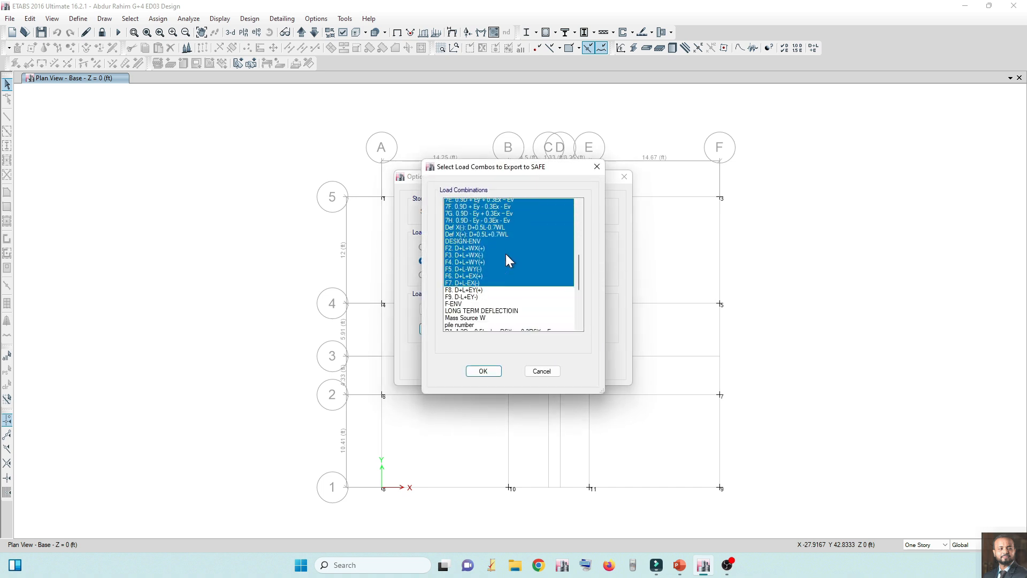
pyautogui.click(483, 314)
pyautogui.click(485, 370)
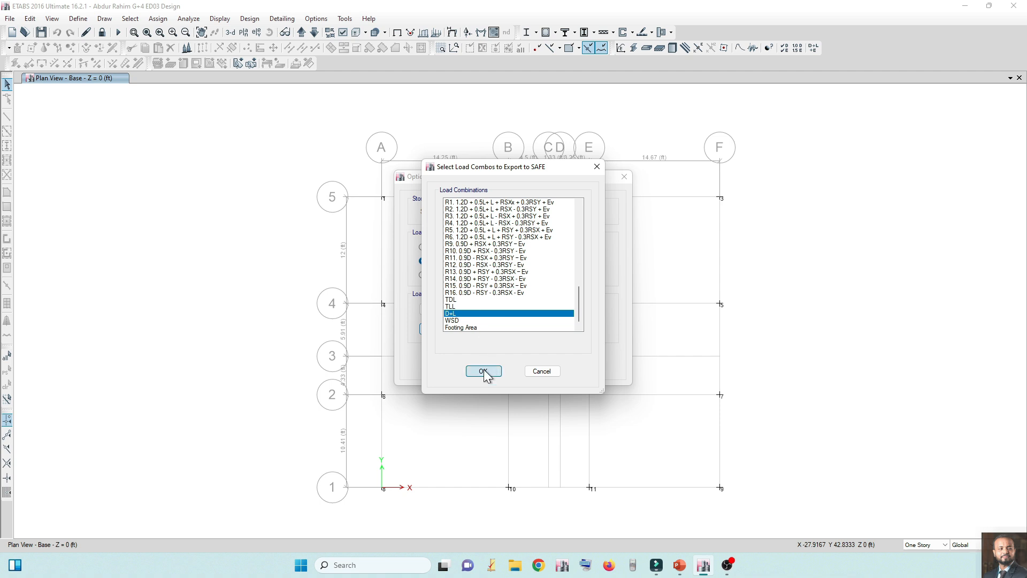
pyautogui.click(484, 363)
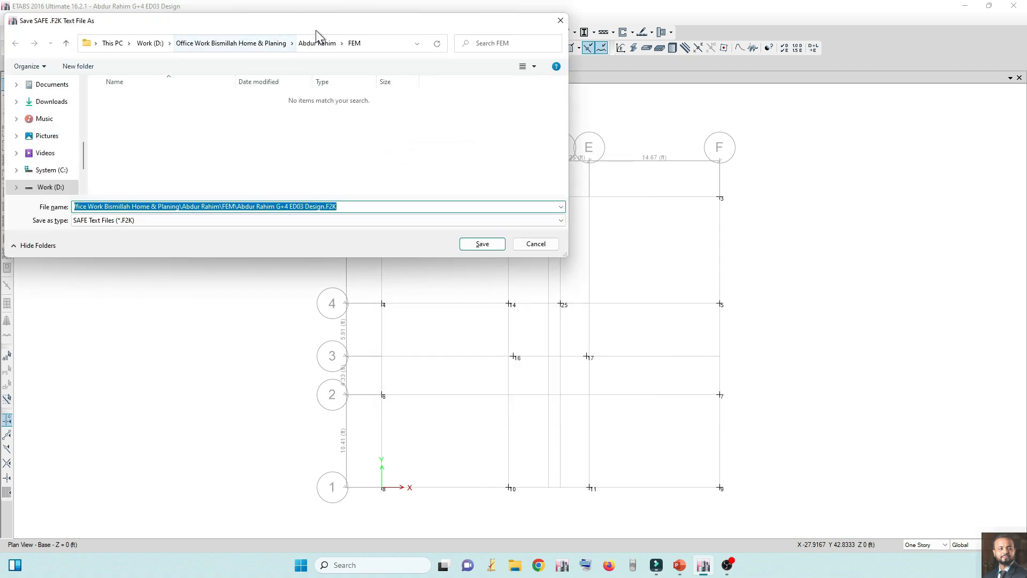
# Step: Choose the F2K folder inside Youtube Info > Foundation Course on the Resource (E:) drive as the export location
pyautogui.click(303, 44)
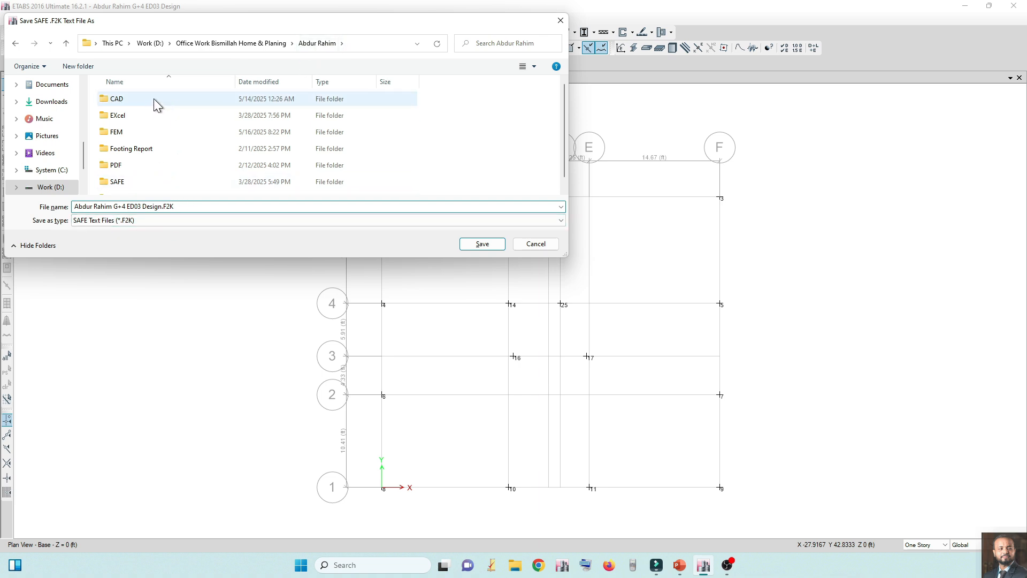
pyautogui.scroll(-1, 64, 160)
pyautogui.click(54, 170)
pyautogui.scroll(-5, 176, 158)
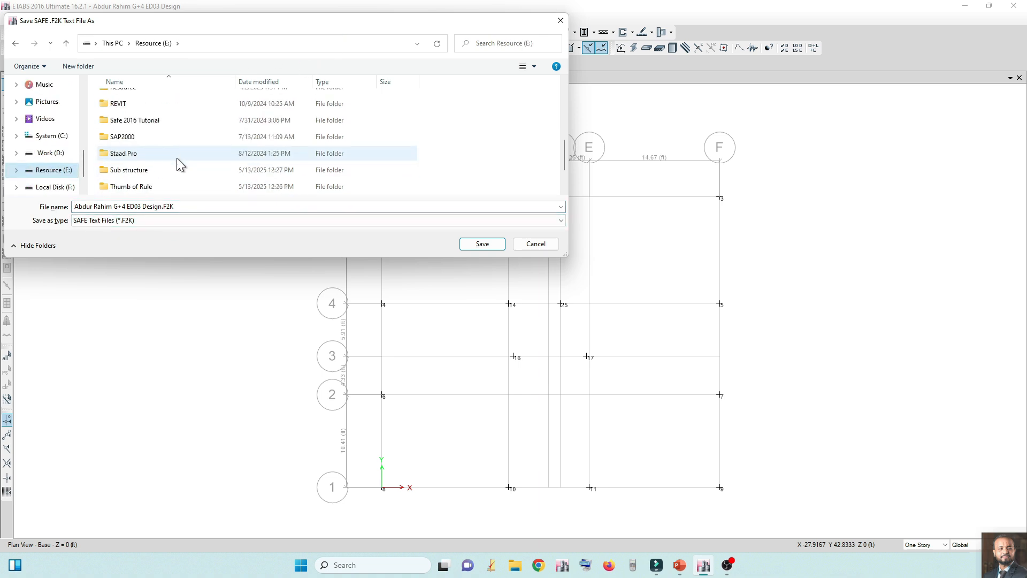
pyautogui.doubleClick(155, 191)
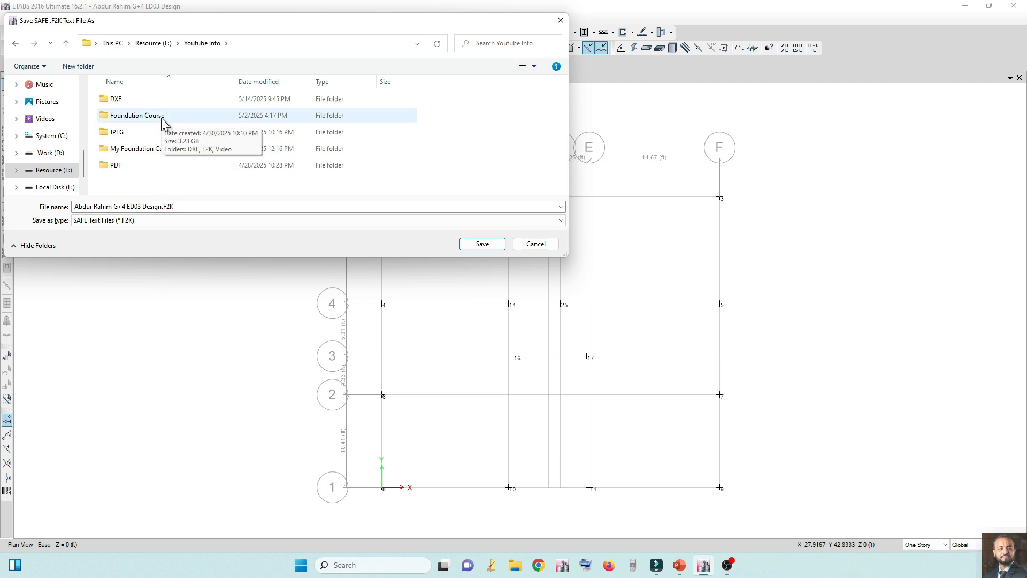
pyautogui.doubleClick(160, 119)
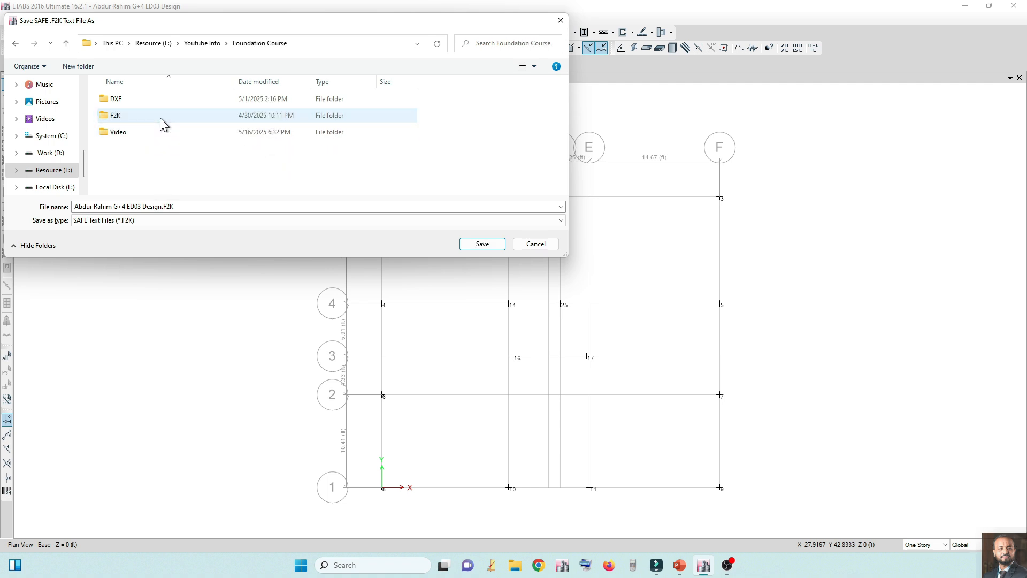
pyautogui.doubleClick(155, 117)
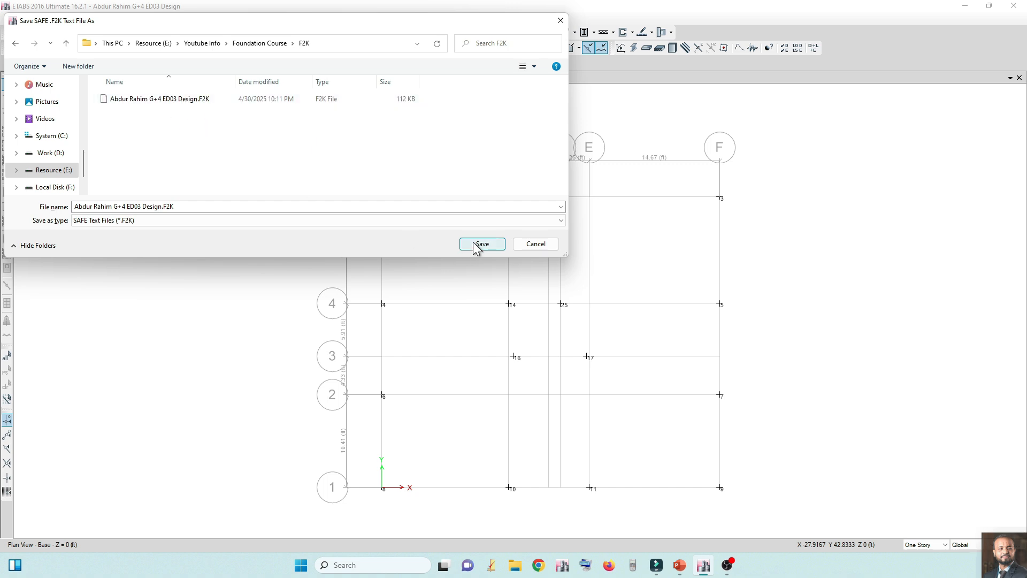
# Step: Change the revision in the export file's name to ED04 and save the F2K file
pyautogui.tripleClick(142, 206)
pyautogui.click(141, 207)
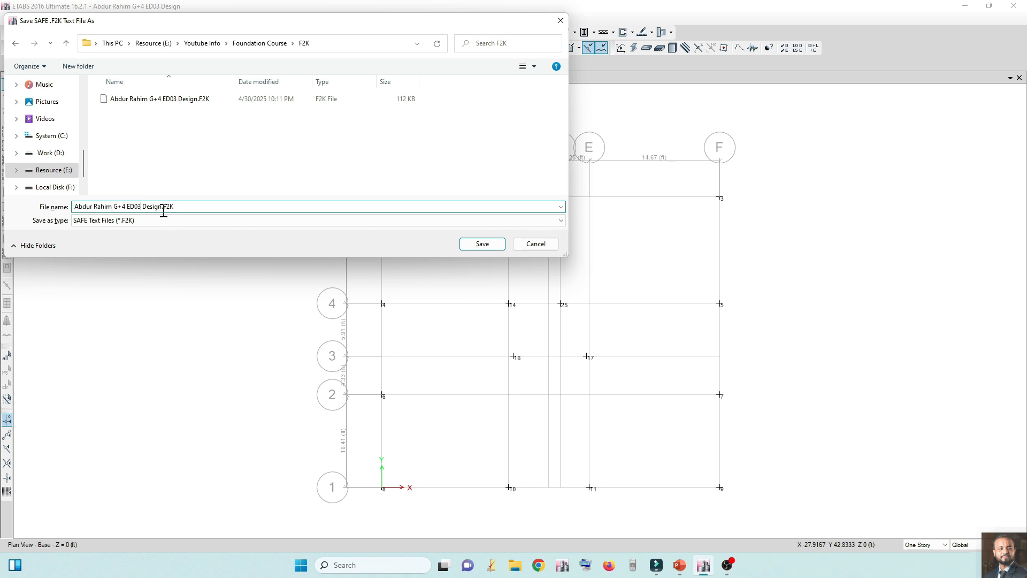
pyautogui.write('4')
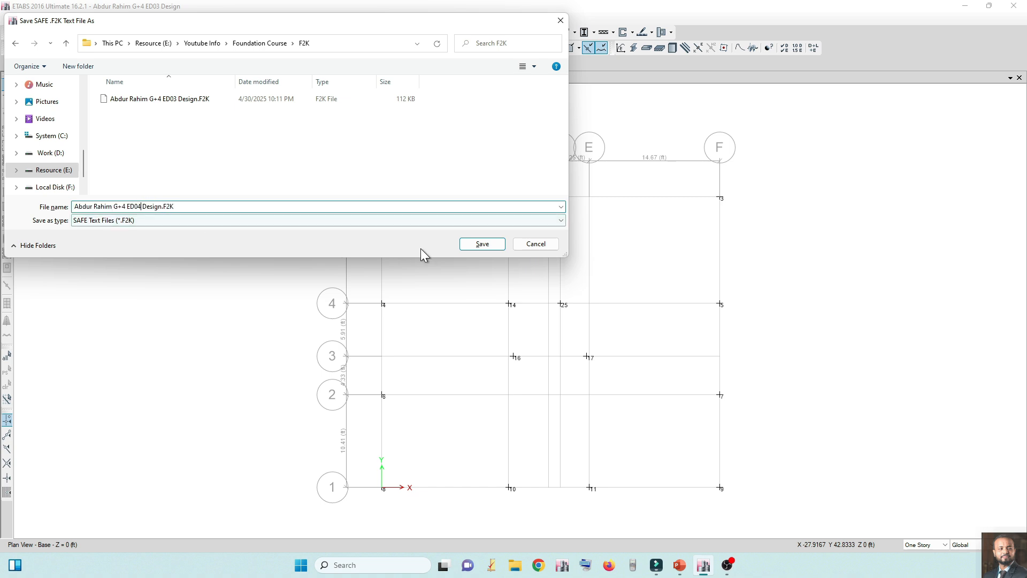
pyautogui.click(473, 245)
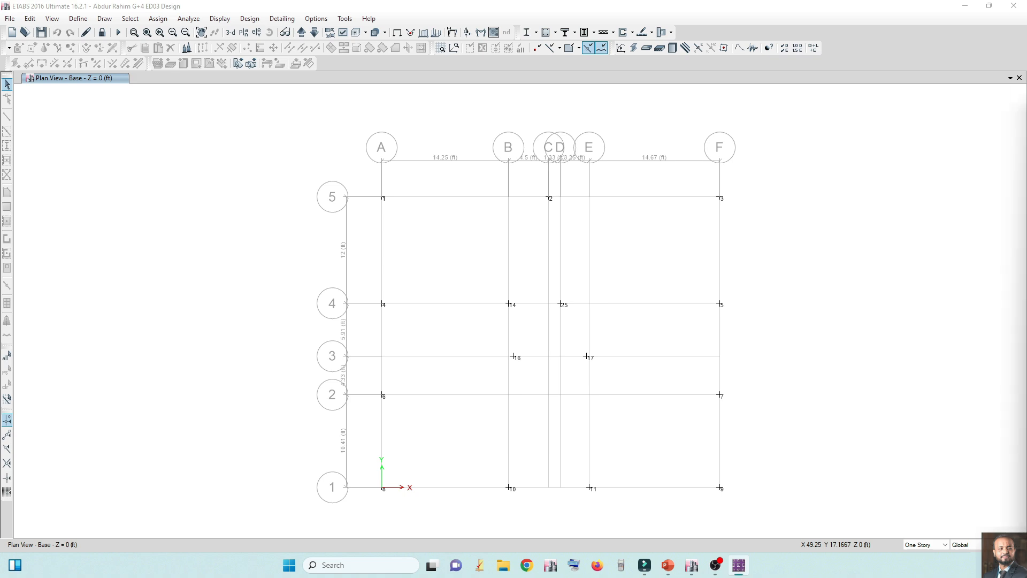
# Step: Switch to SAFE 2016 and browse to the Foundation Course > F2K folder for a SAFE .F2K file import
pyautogui.moveTo(887, 153); pyautogui.dragTo(465, 7)
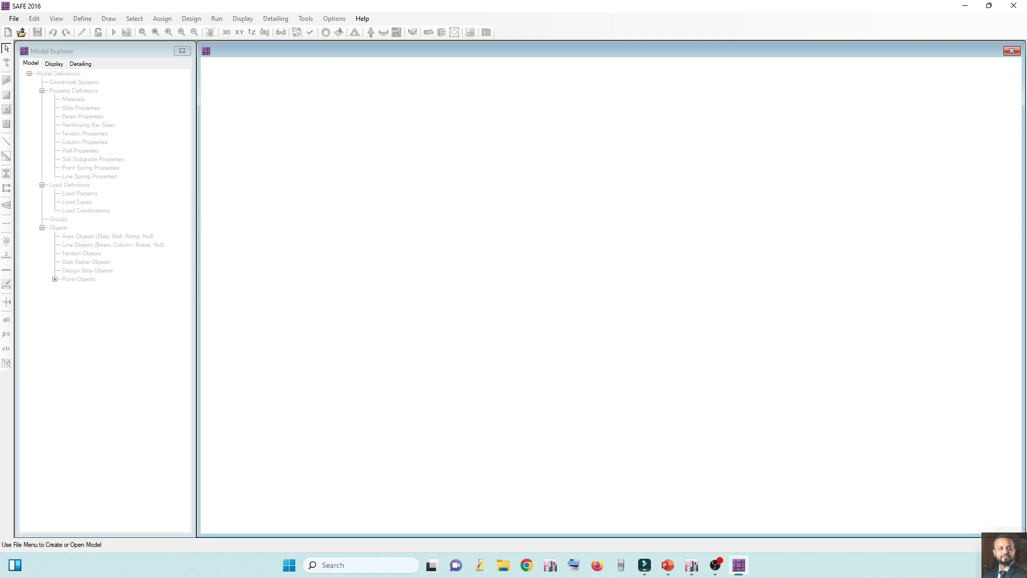
pyautogui.click(13, 21)
pyautogui.moveTo(49, 109)
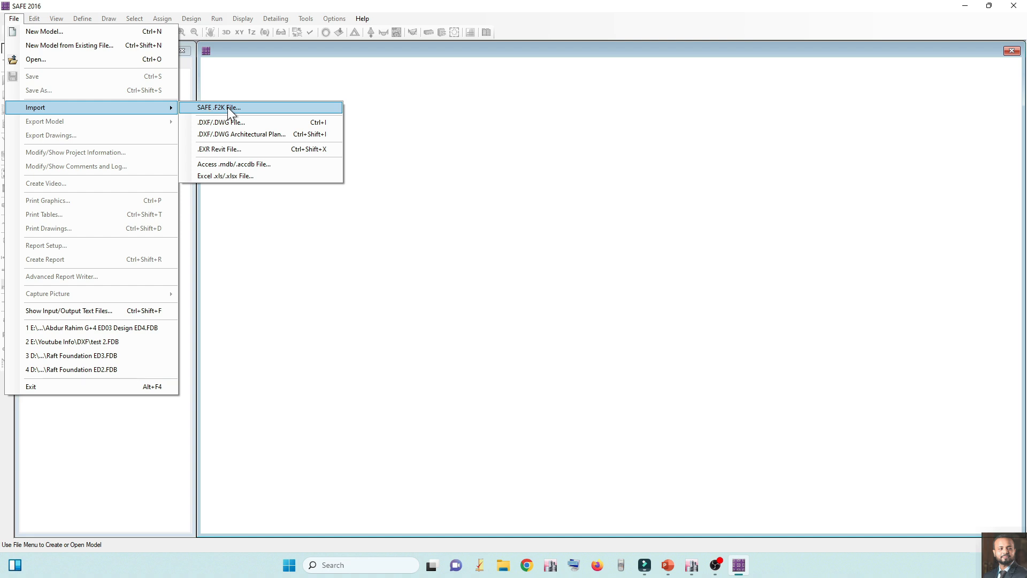
pyautogui.click(227, 107)
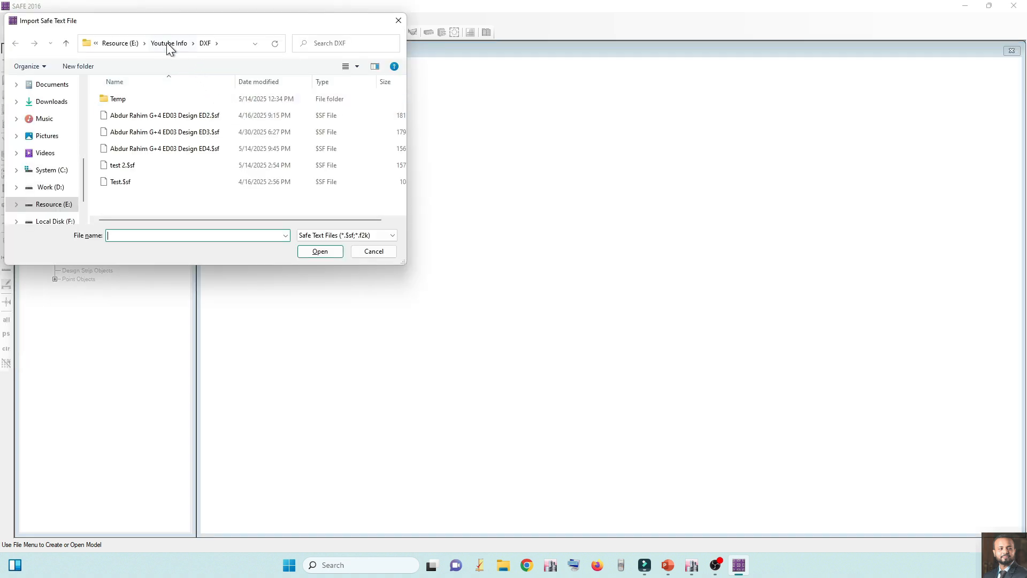
pyautogui.click(169, 42)
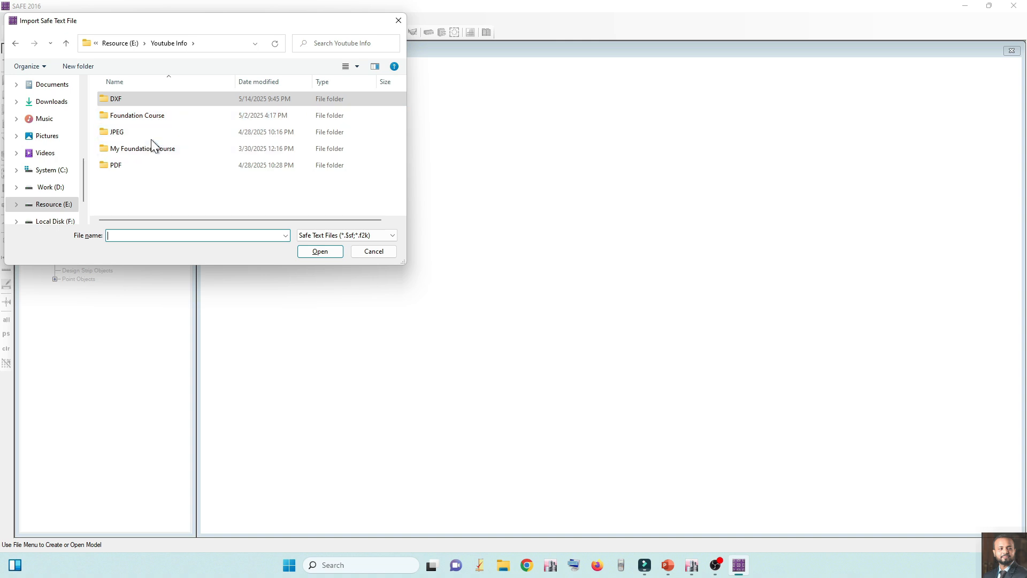
pyautogui.doubleClick(149, 117)
pyautogui.doubleClick(136, 118)
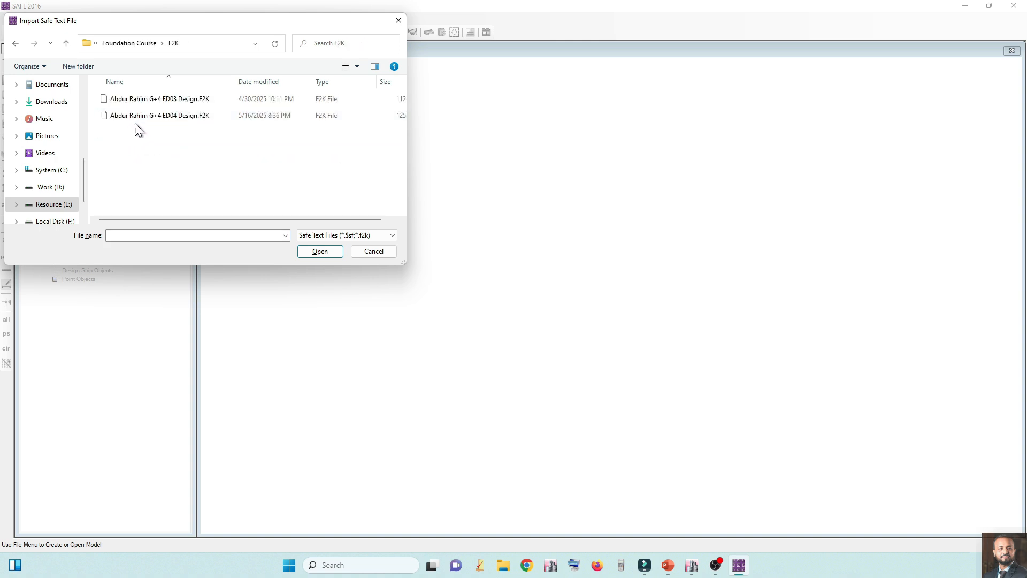
# Step: Import the ED04 Design F2K file and dismiss the import messages
pyautogui.click(188, 117)
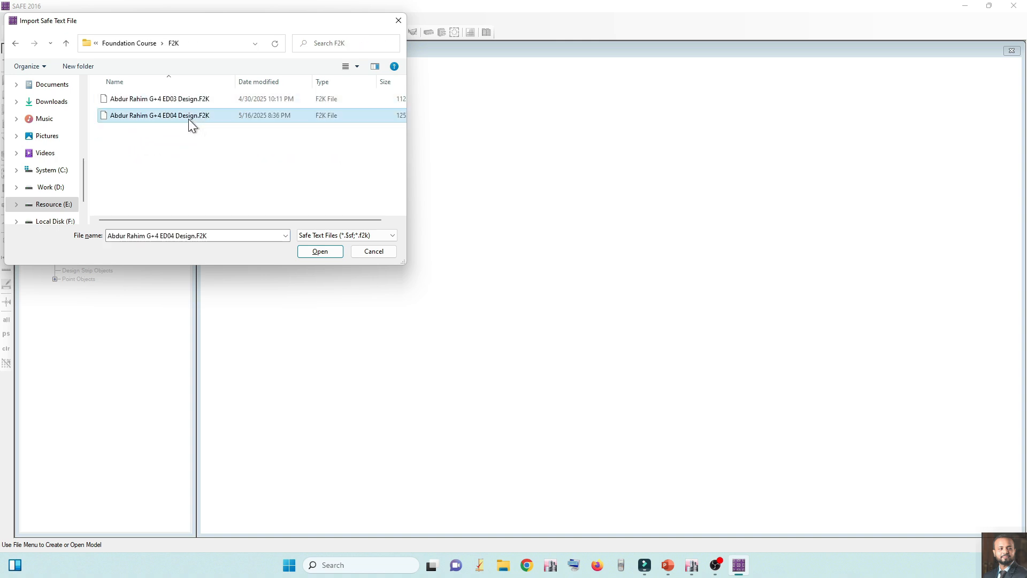
pyautogui.click(323, 251)
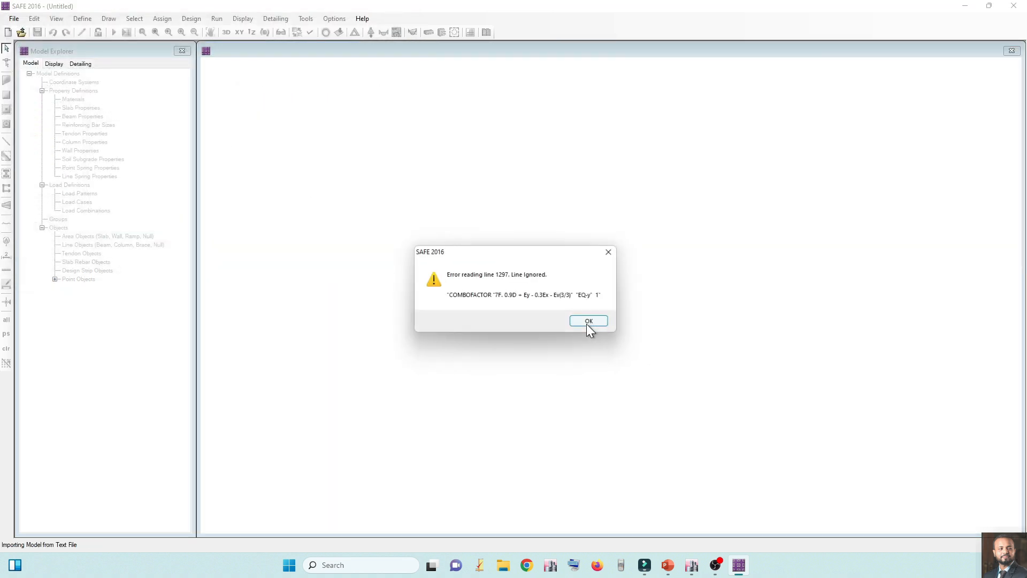
pyautogui.click(586, 323)
pyautogui.click(586, 323)
pyautogui.click(585, 319)
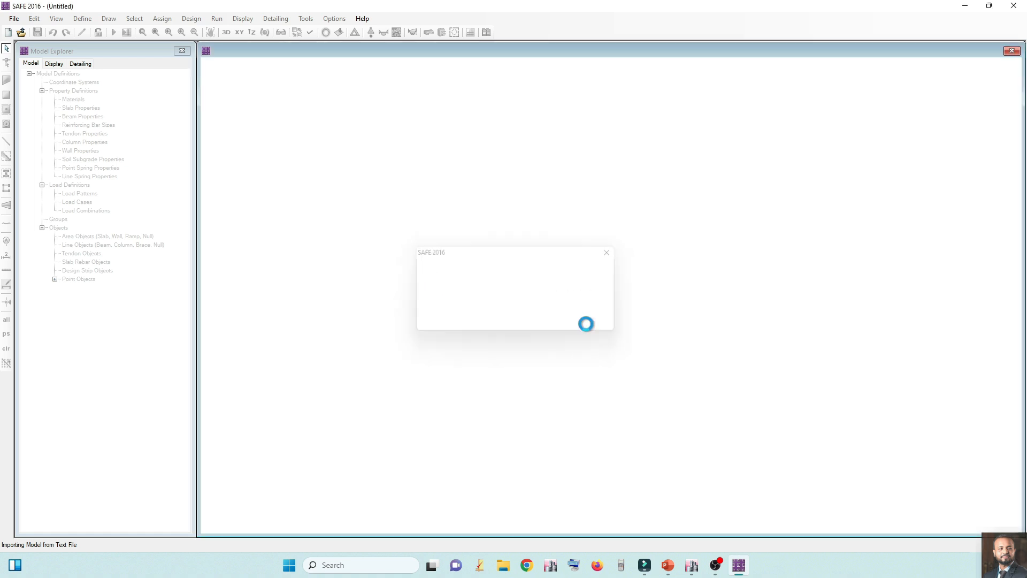
# Step: Turn off the Invisible option for points in the display options to show the joints in the plan view
pyautogui.moveTo(616, 211); pyautogui.dragTo(589, 222, button='middle')
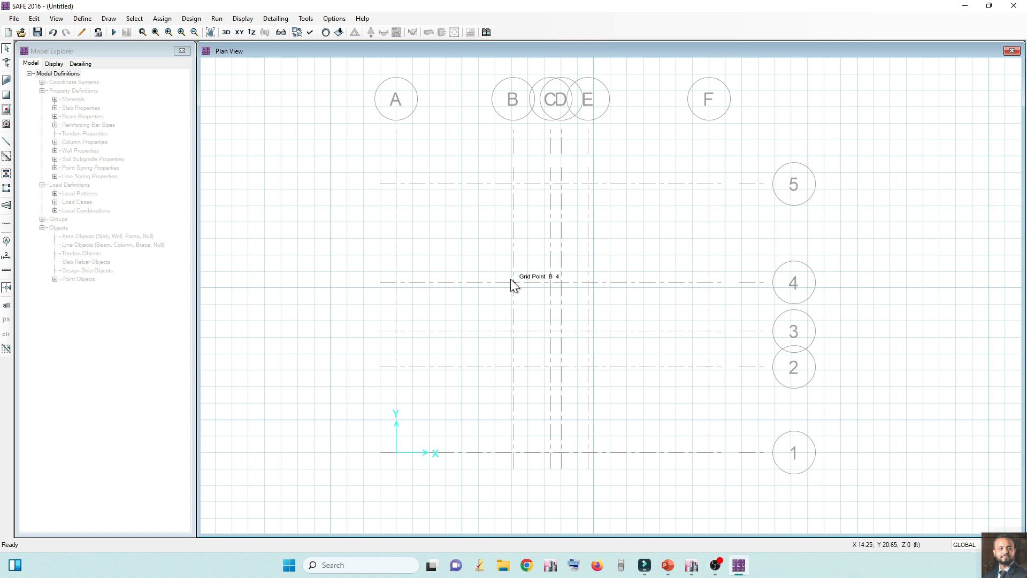
pyautogui.click(310, 33)
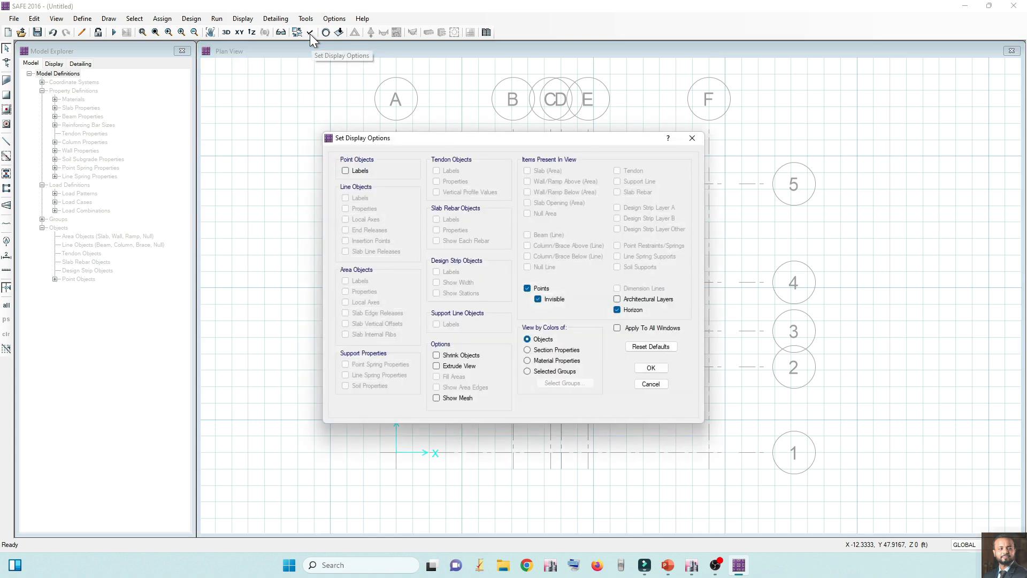
pyautogui.click(651, 368)
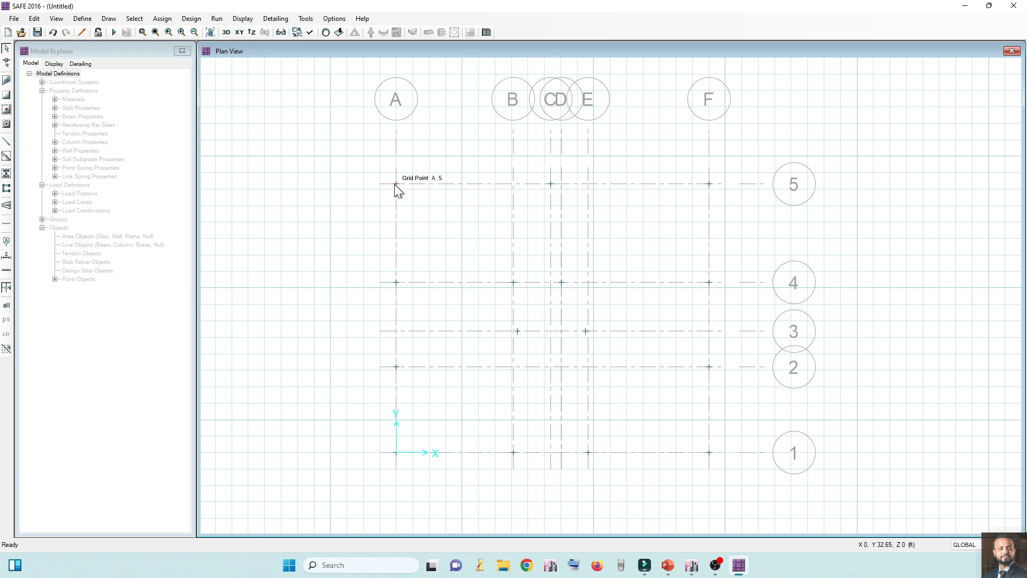
# Step: Examine the imported point loads of the joint at grid A-5 for each load pattern, and close its information
pyautogui.rightClick(395, 184)
pyautogui.click(470, 190)
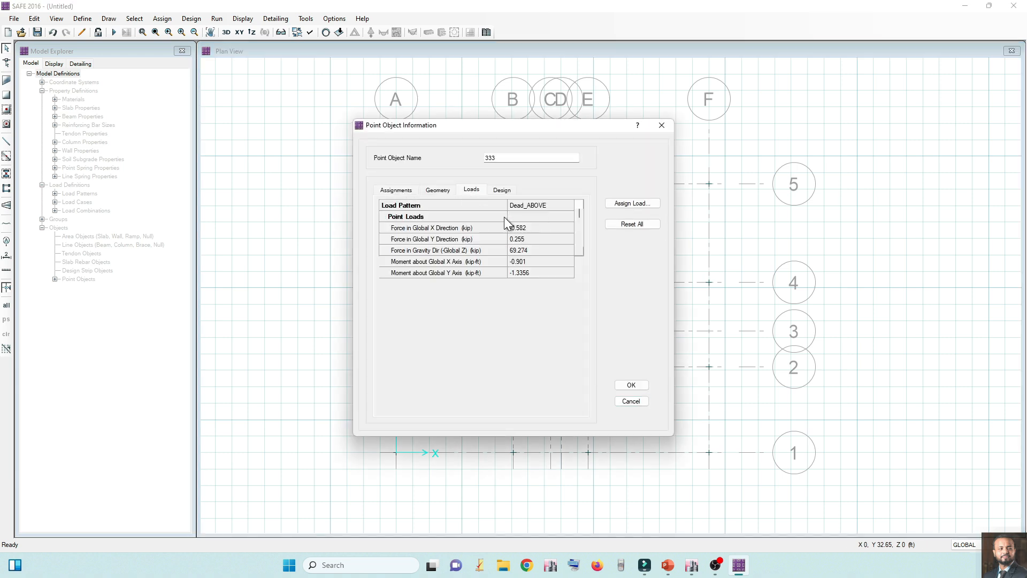
pyautogui.scroll(-5, 577, 230)
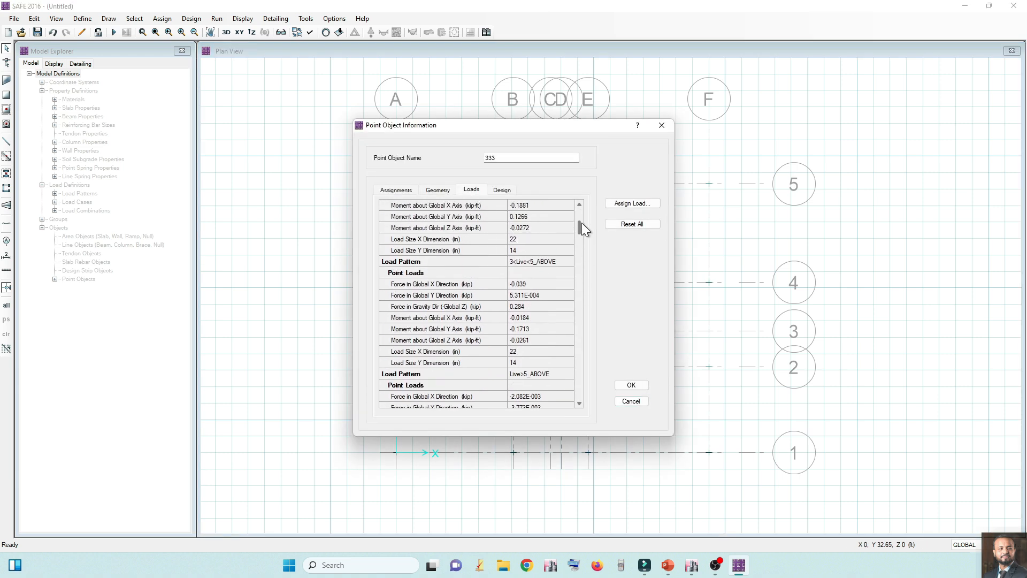
pyautogui.scroll(5, 582, 219)
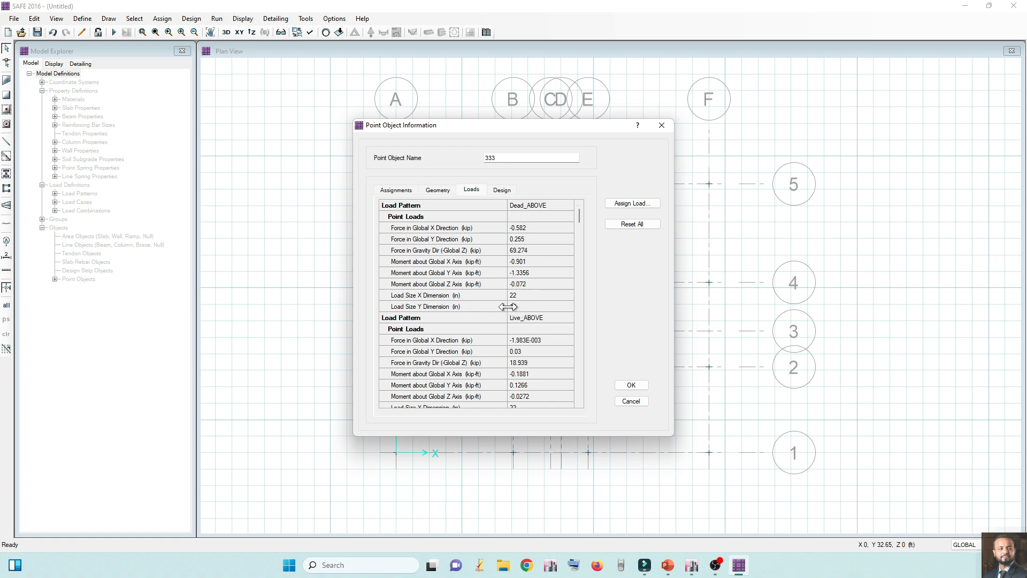
pyautogui.click(627, 386)
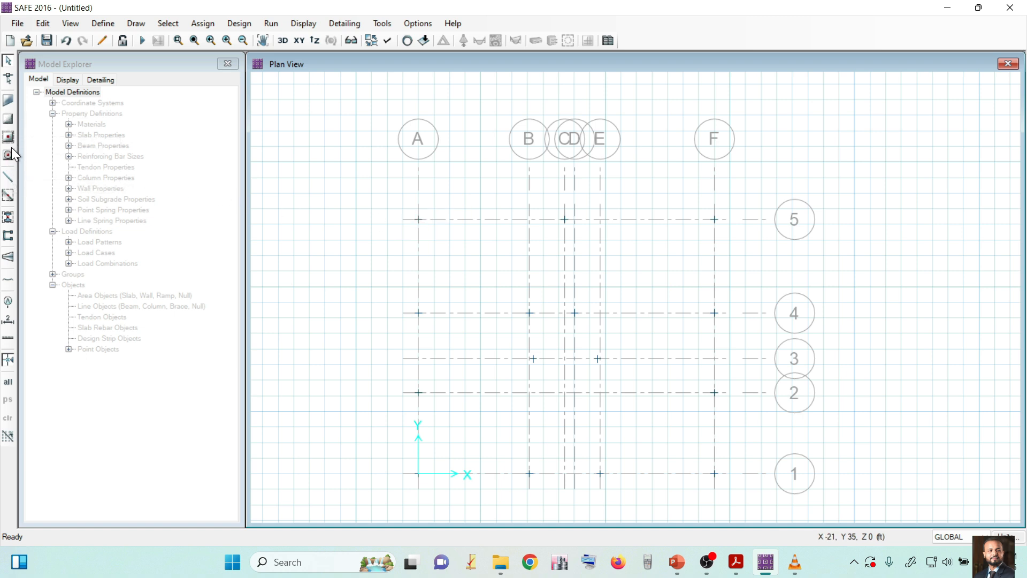
# Step: Draw a rectangular SLAB1 slab over the joint at grid A-5 and a 4 ft by 4 ft slab around the joint at C-5
pyautogui.click(8, 119)
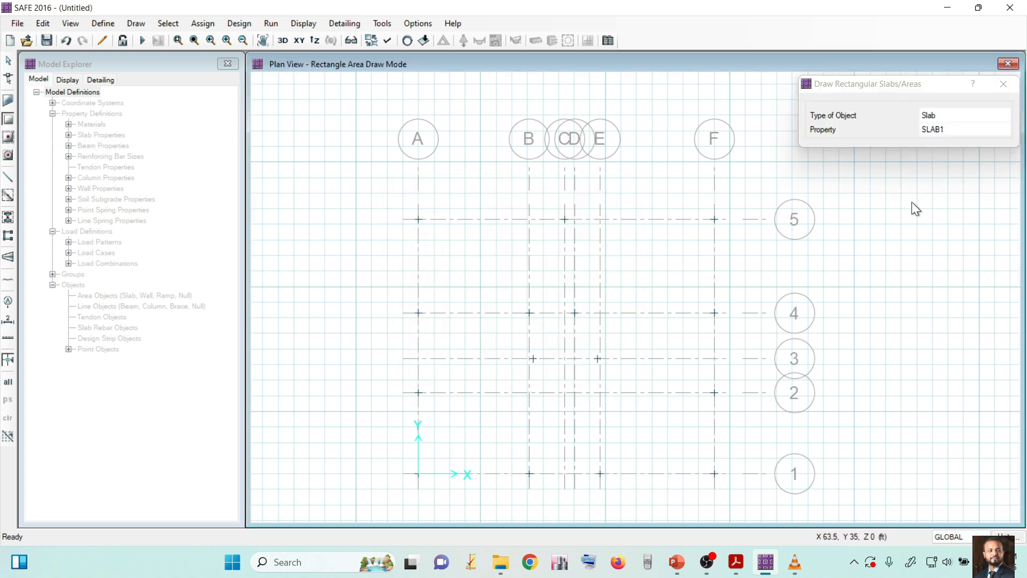
pyautogui.moveTo(371, 197); pyautogui.dragTo(461, 263)
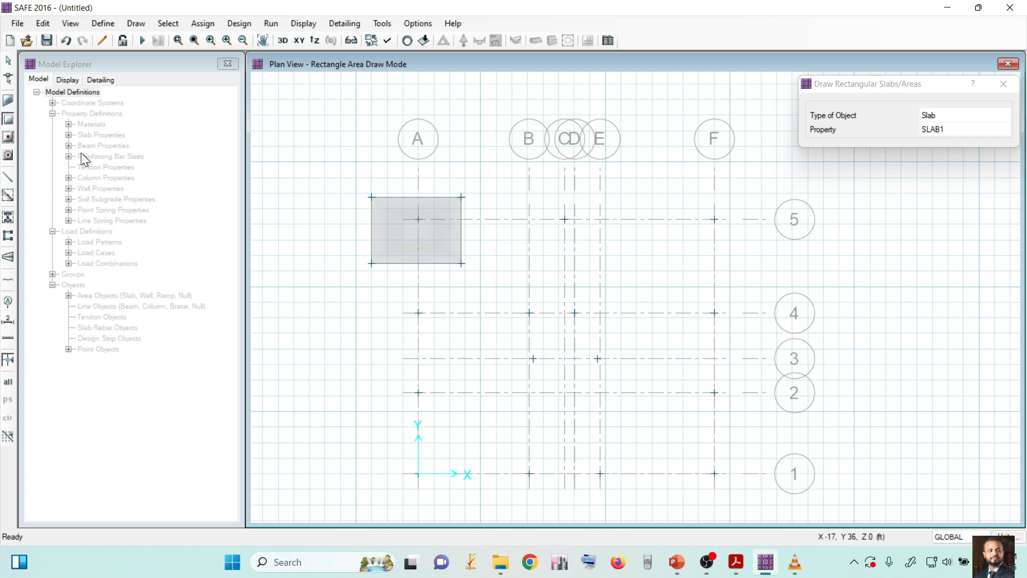
pyautogui.click(8, 138)
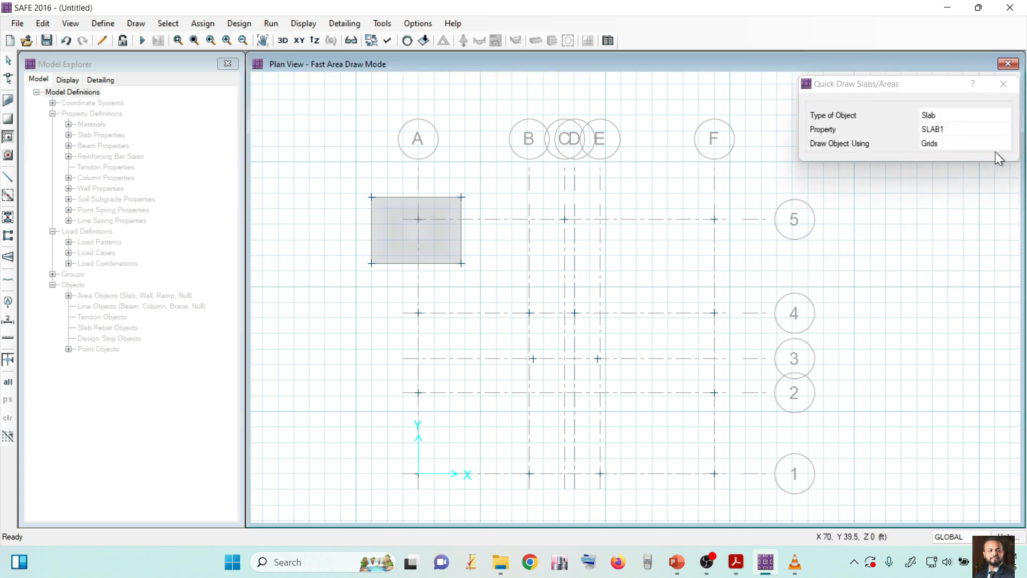
pyautogui.click(7, 156)
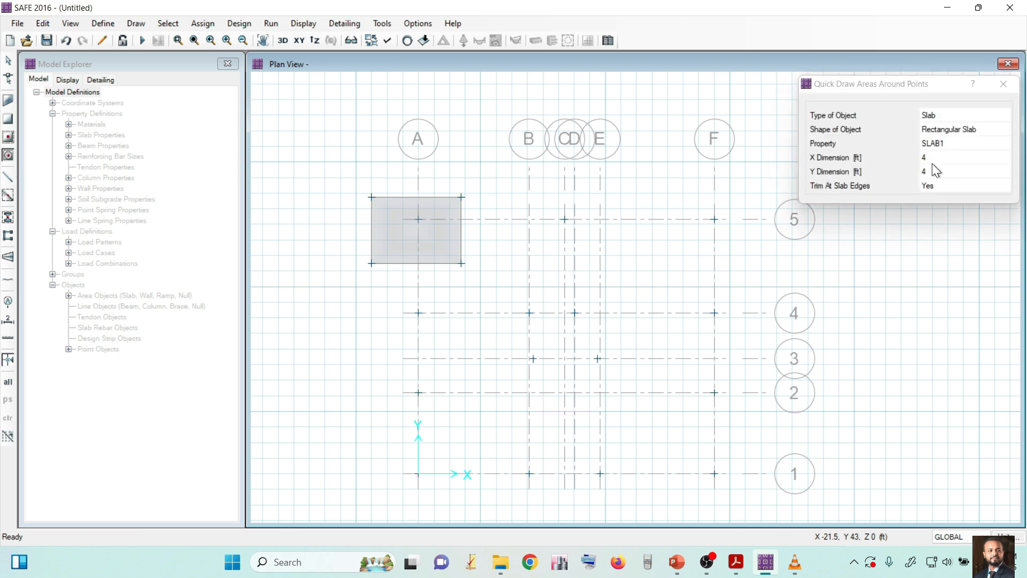
pyautogui.click(565, 220)
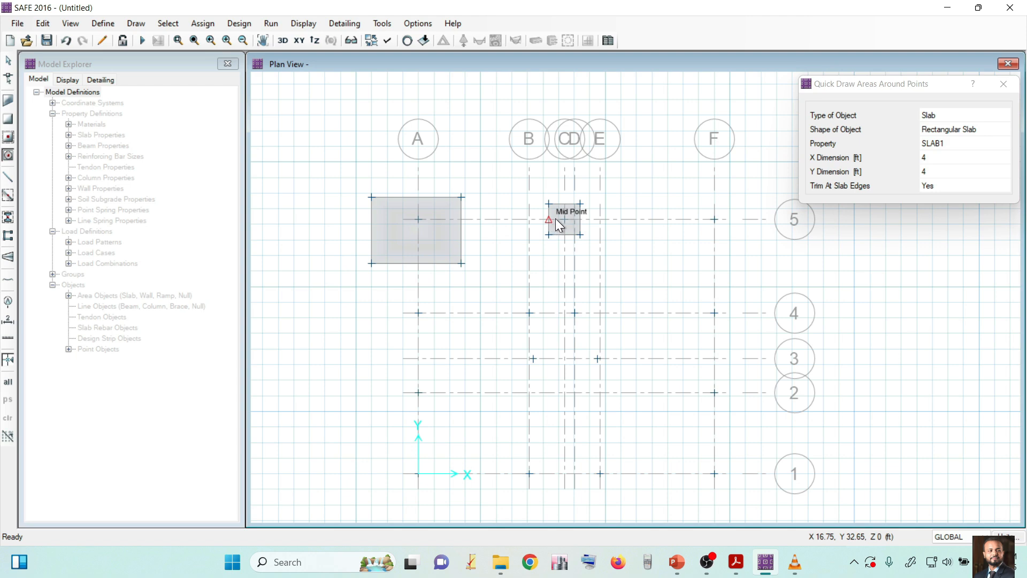
pyautogui.scroll(2, 570, 218)
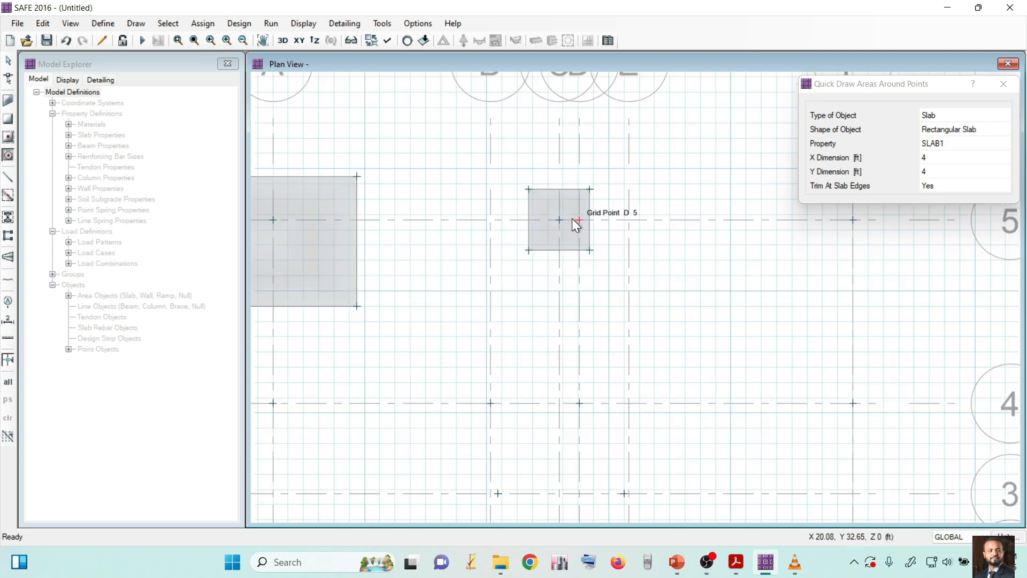
pyautogui.scroll(-2, 569, 214)
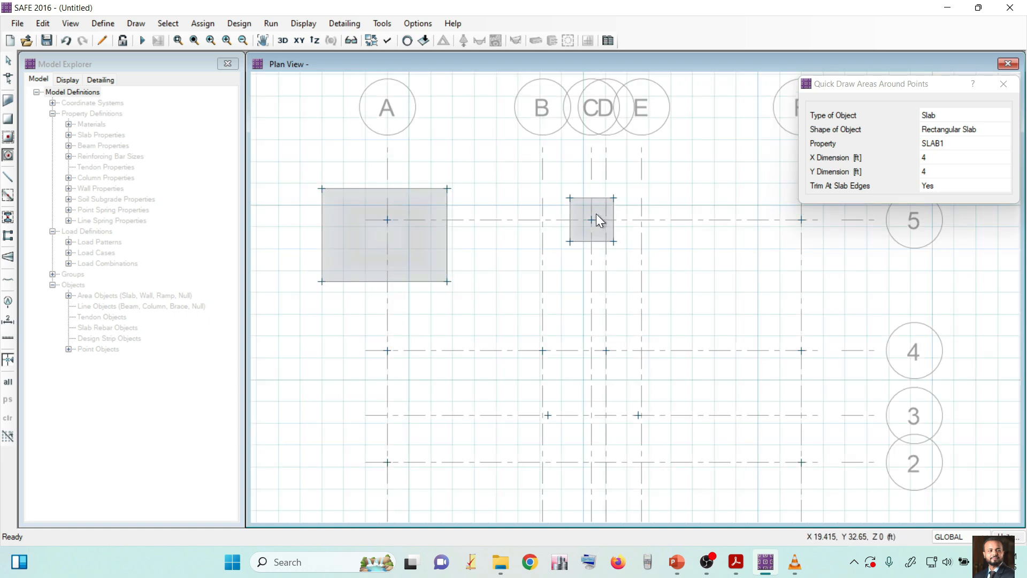
pyautogui.scroll(-1, 602, 216)
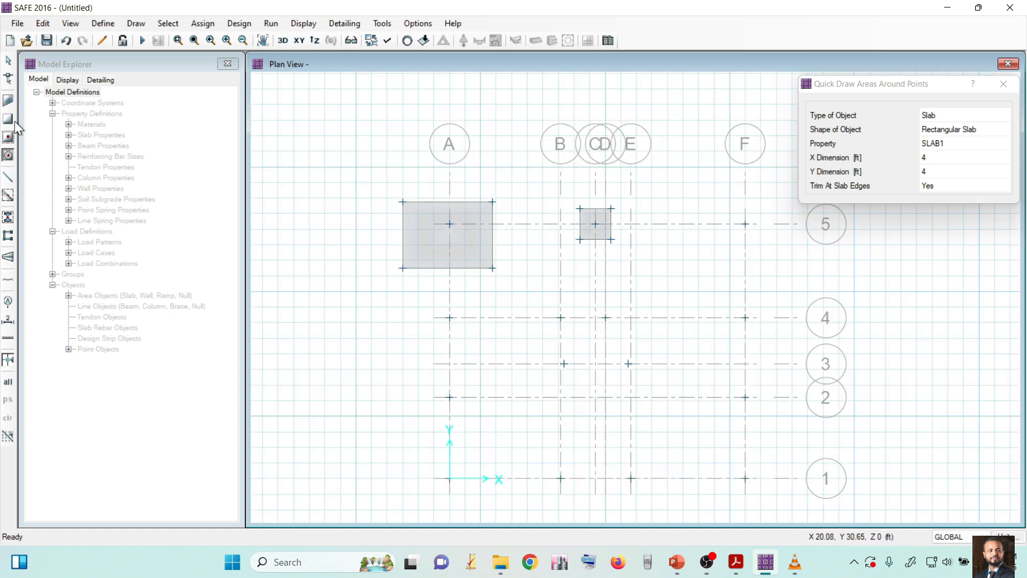
# Step: Draw a six-sided SLAB1 slab with straight edges enclosing the four interior joints on grid lines 3 and 4
pyautogui.click(7, 101)
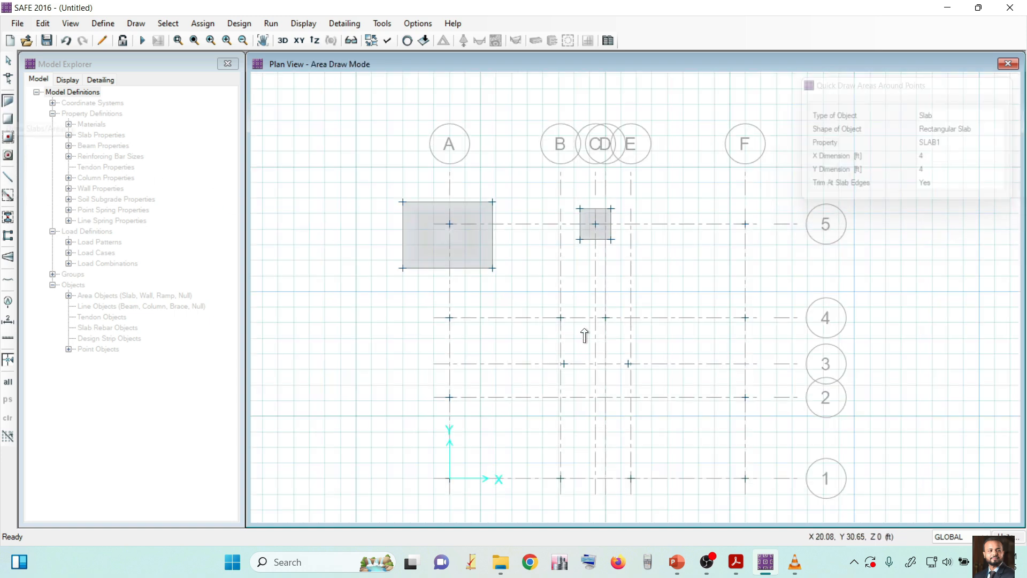
pyautogui.click(536, 295)
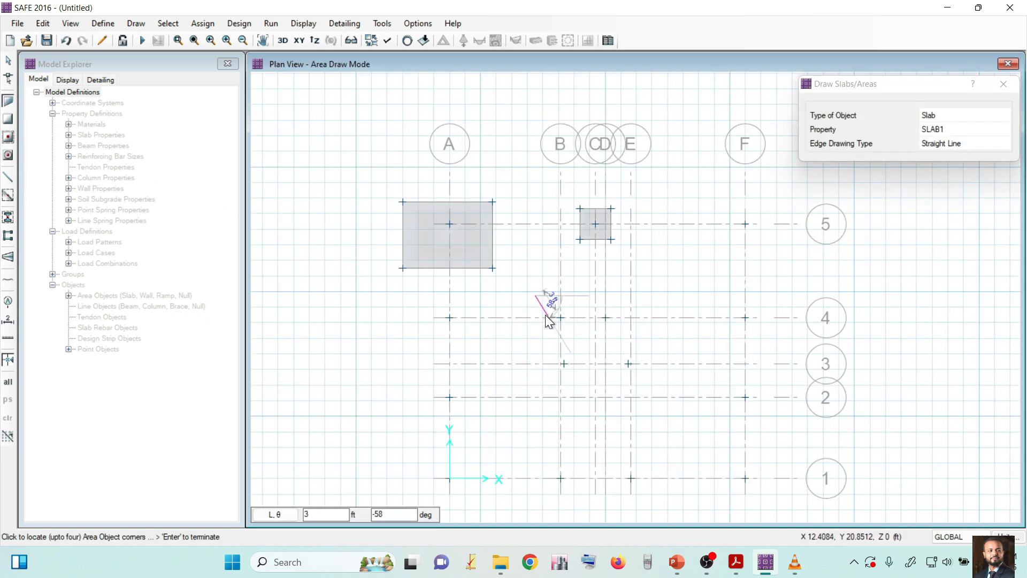
pyautogui.click(572, 389)
pyautogui.click(656, 390)
pyautogui.click(664, 336)
pyautogui.click(629, 295)
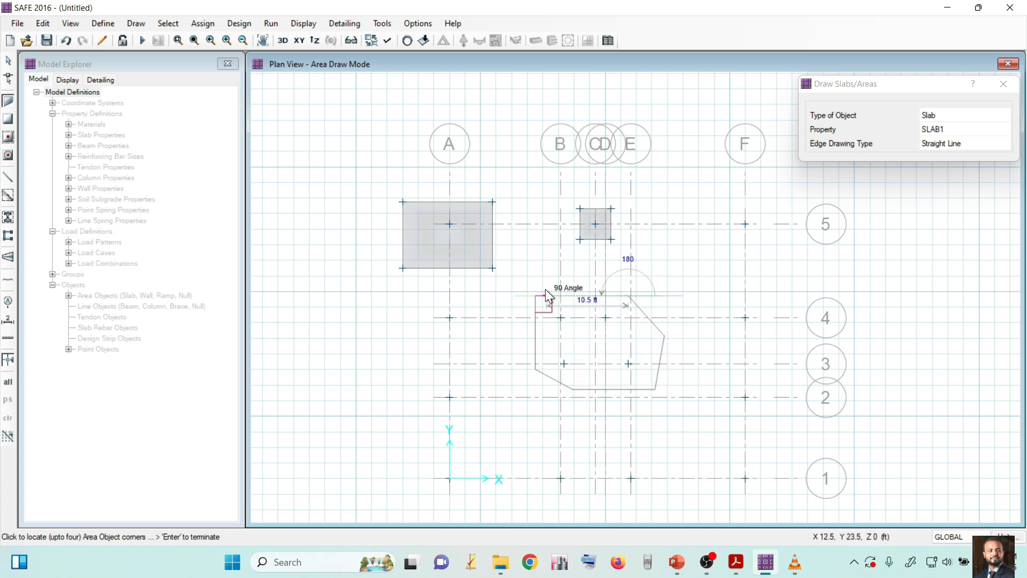
pyautogui.click(545, 289)
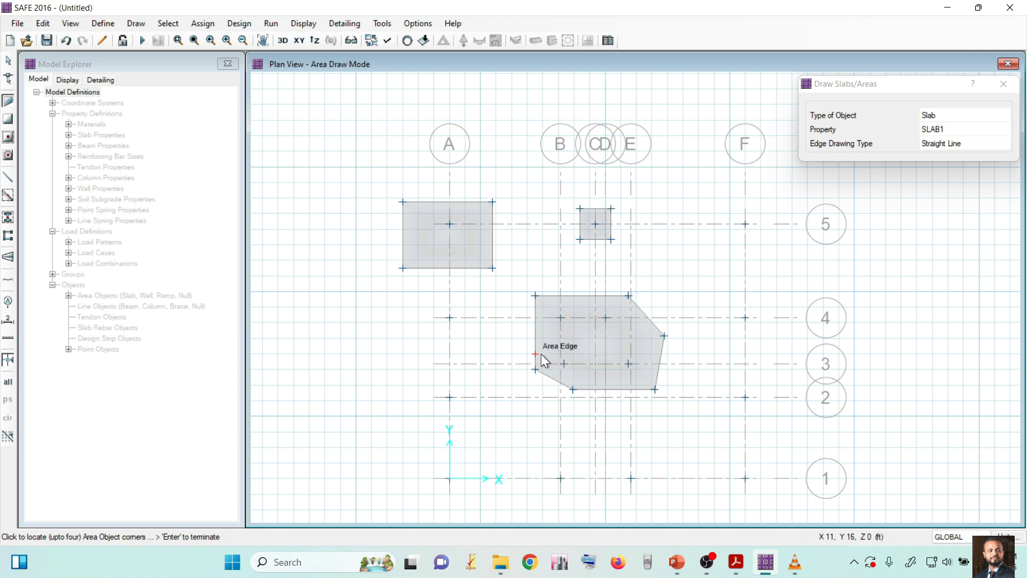
# Step: Delete all the trial slabs from the plan, leaving only the imported joints
pyautogui.click(8, 62)
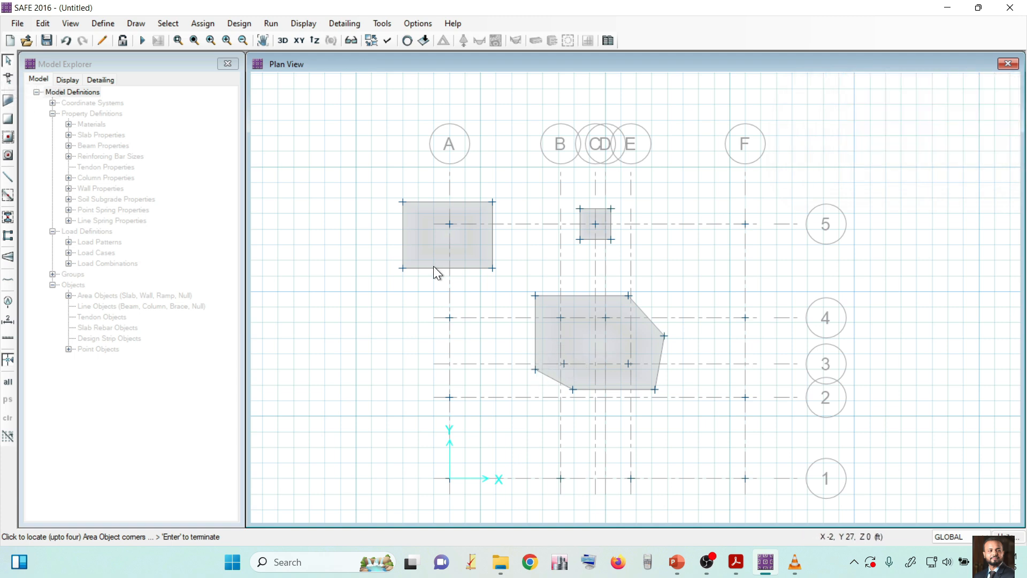
pyautogui.click(434, 252)
pyautogui.click(586, 312)
pyautogui.press('Delete')
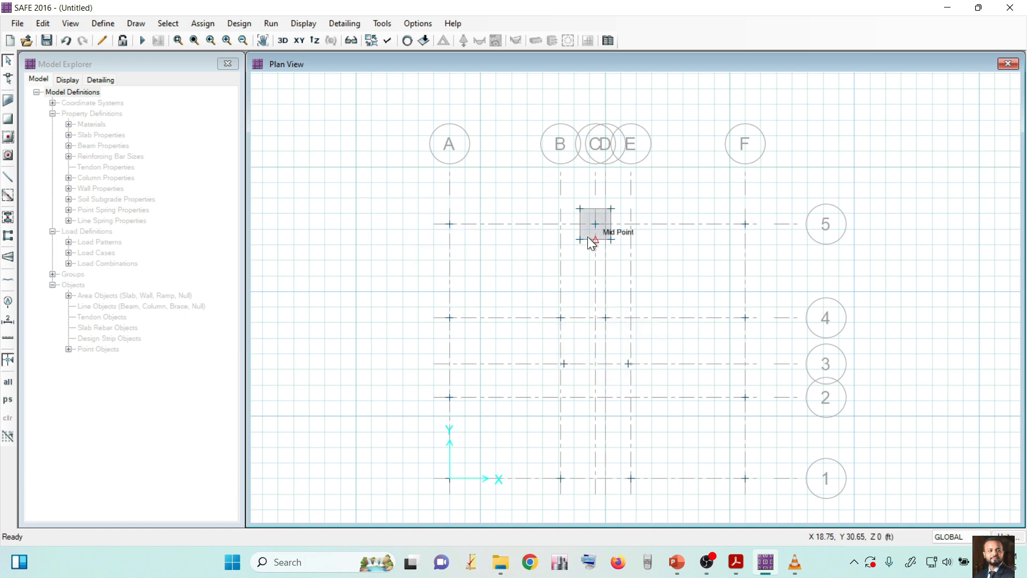
pyautogui.scroll(3, 600, 224)
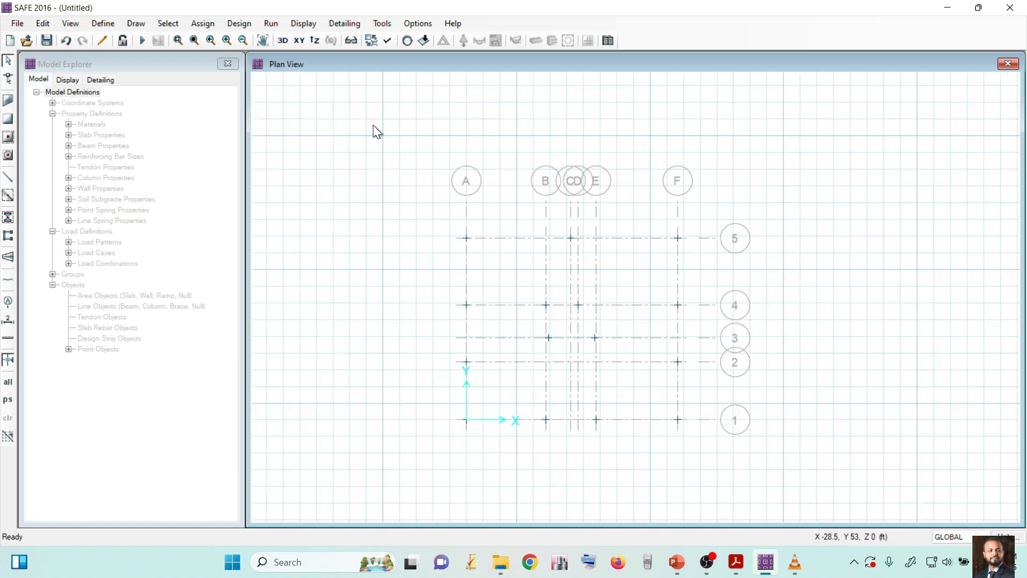
pyautogui.click(19, 24)
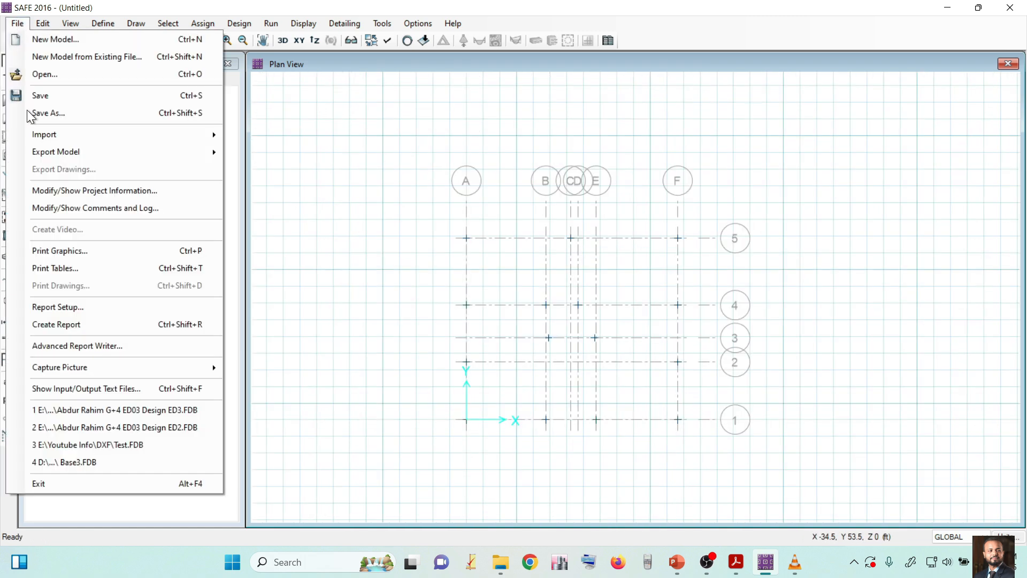
pyautogui.moveTo(60, 366)
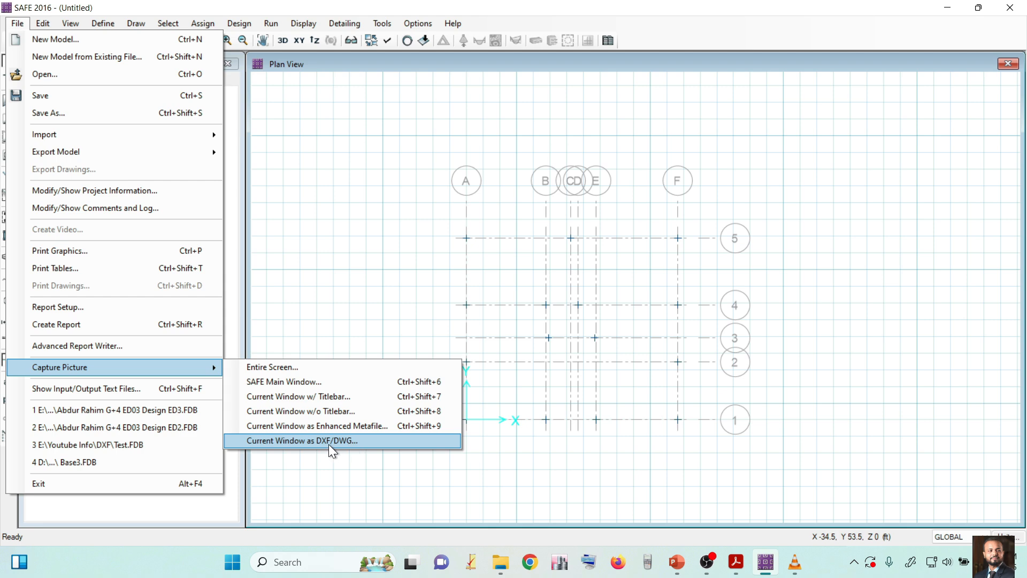
pyautogui.click(388, 41)
# Step: Open the display options for the plan view
pyautogui.click(388, 41)
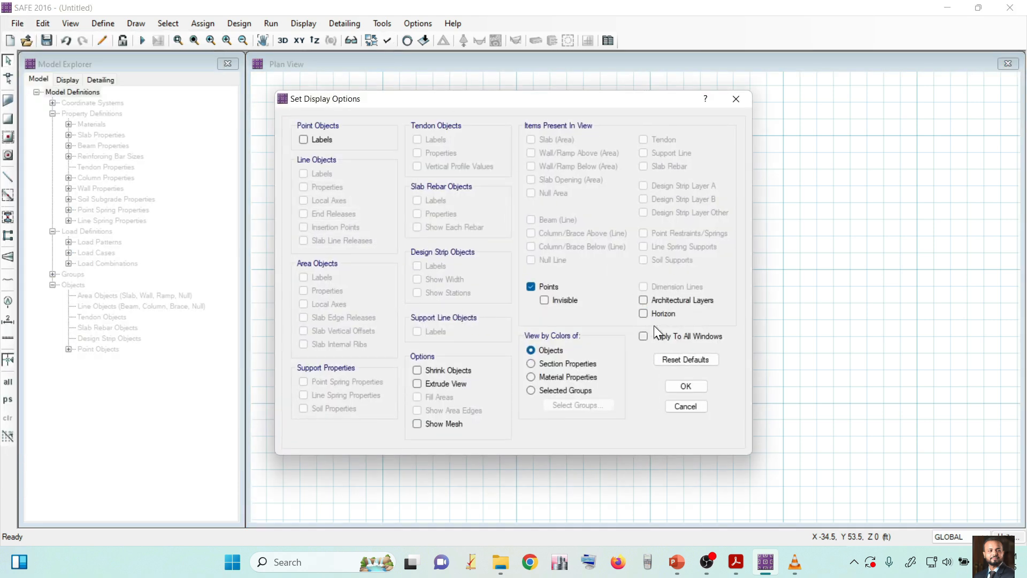